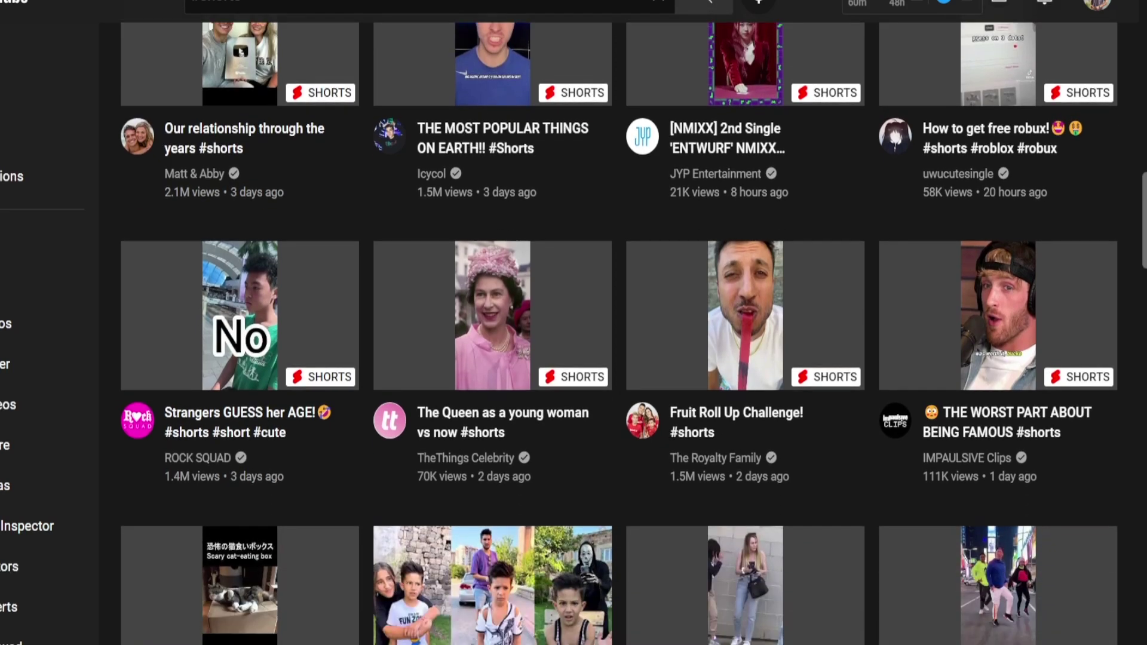
scroll(620, 334, down, 2)
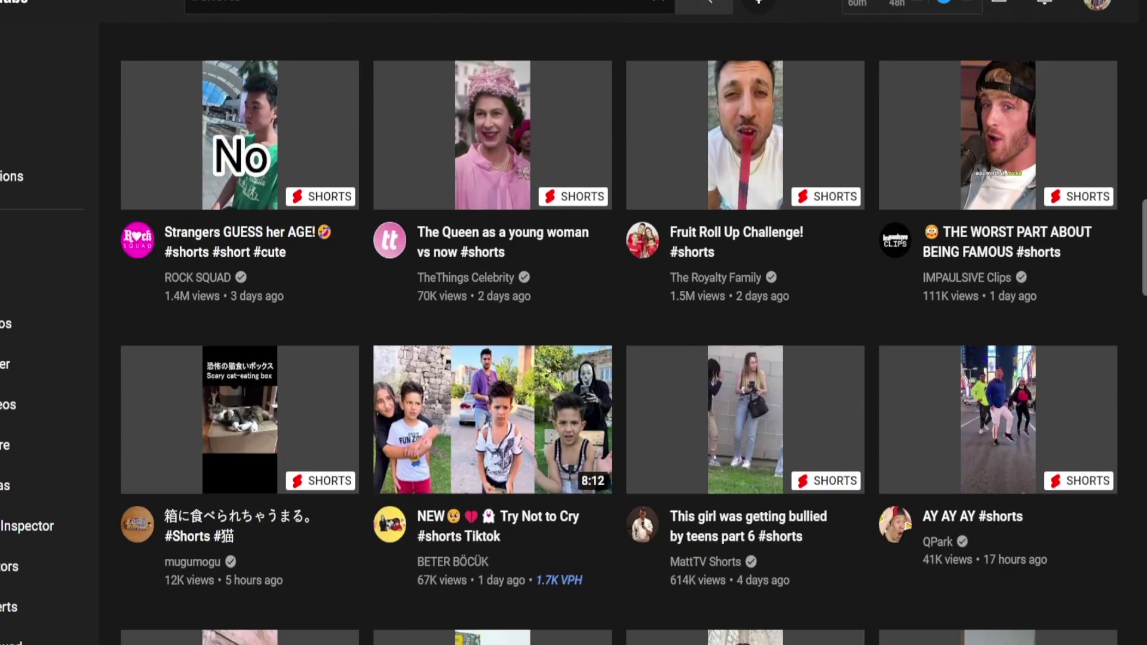
scroll(619, 334, down, 1)
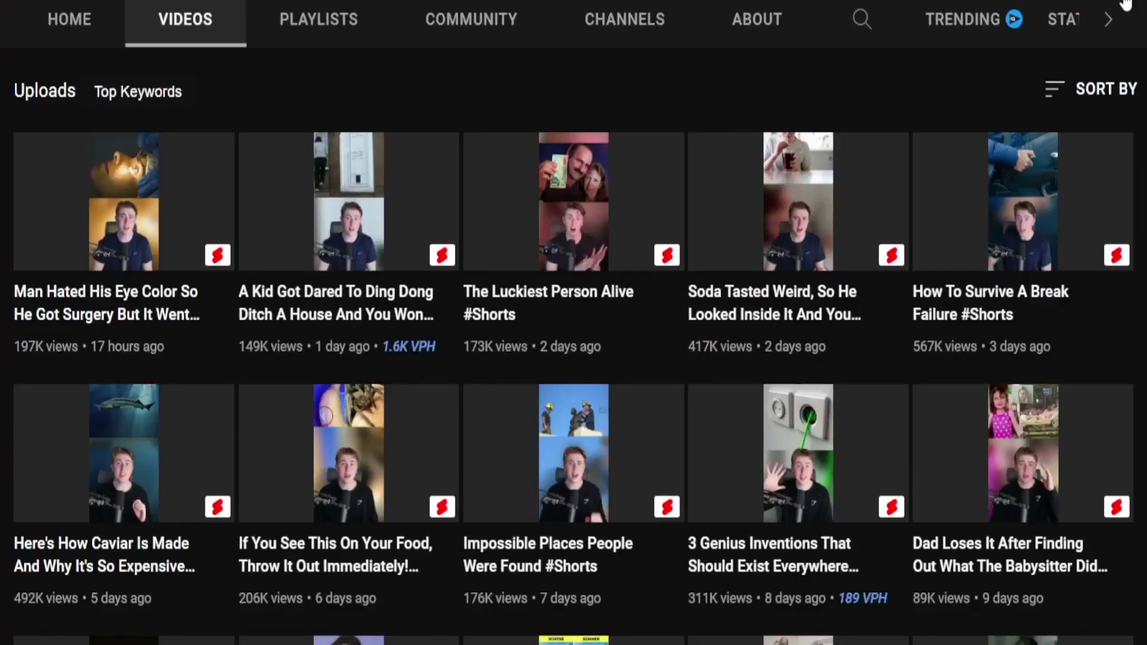
scroll(573, 323, down, 1)
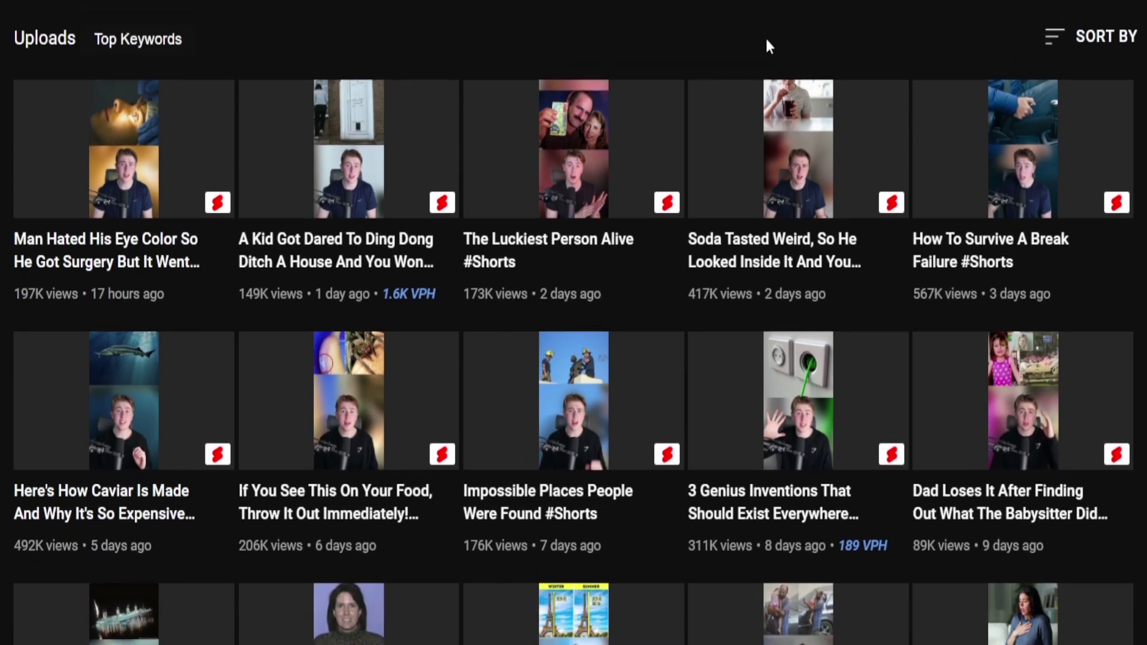
Sort Luke Davidson Facts' uploads by Most popular.
click(1084, 36)
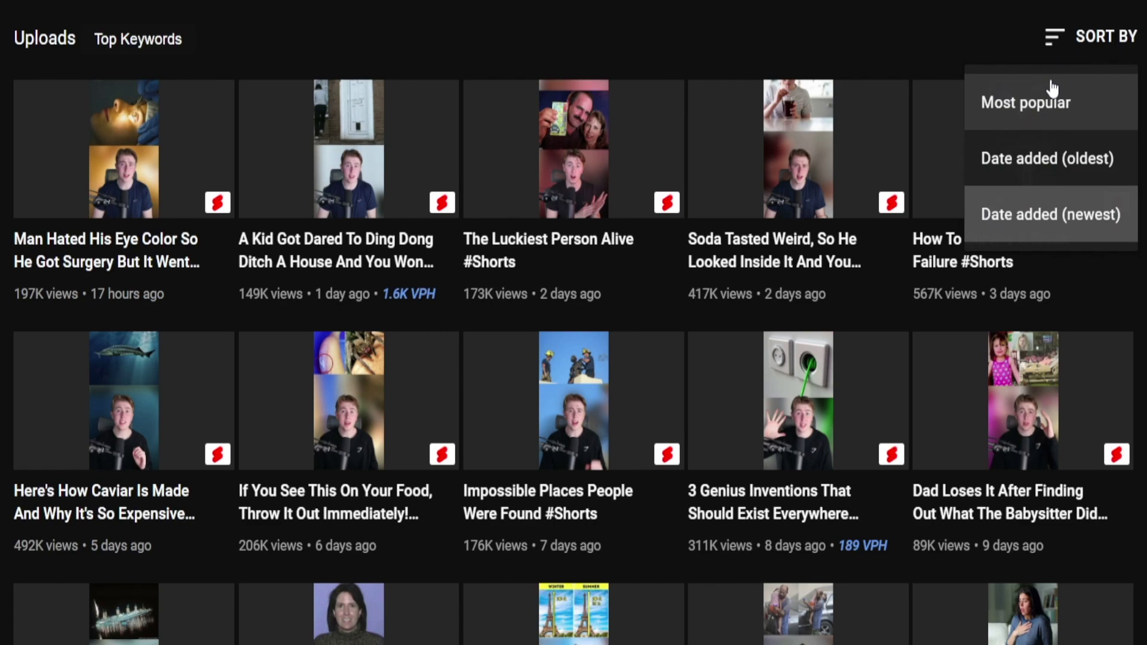
click(1063, 117)
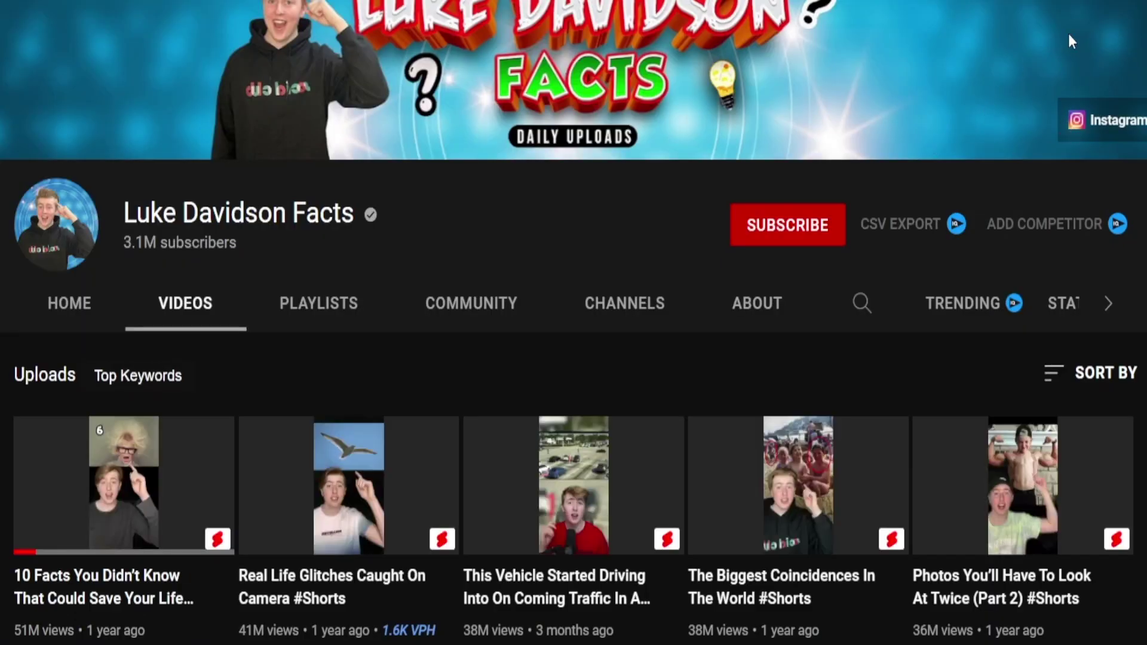
scroll(574, 323, down, 3)
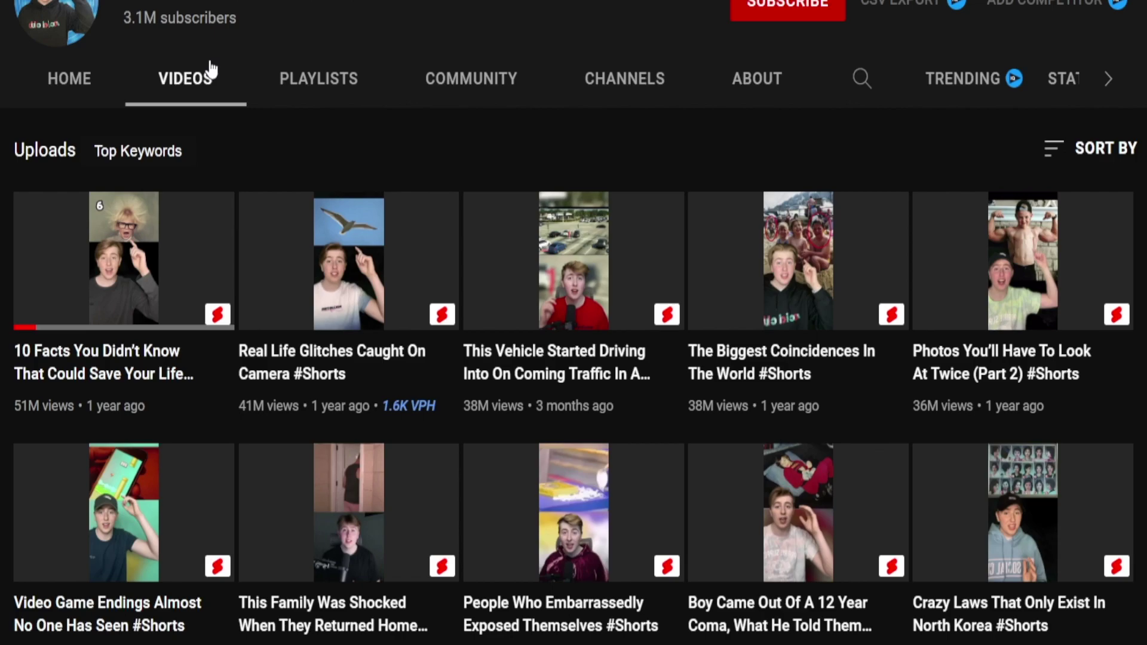
scroll(211, 69, down, 2)
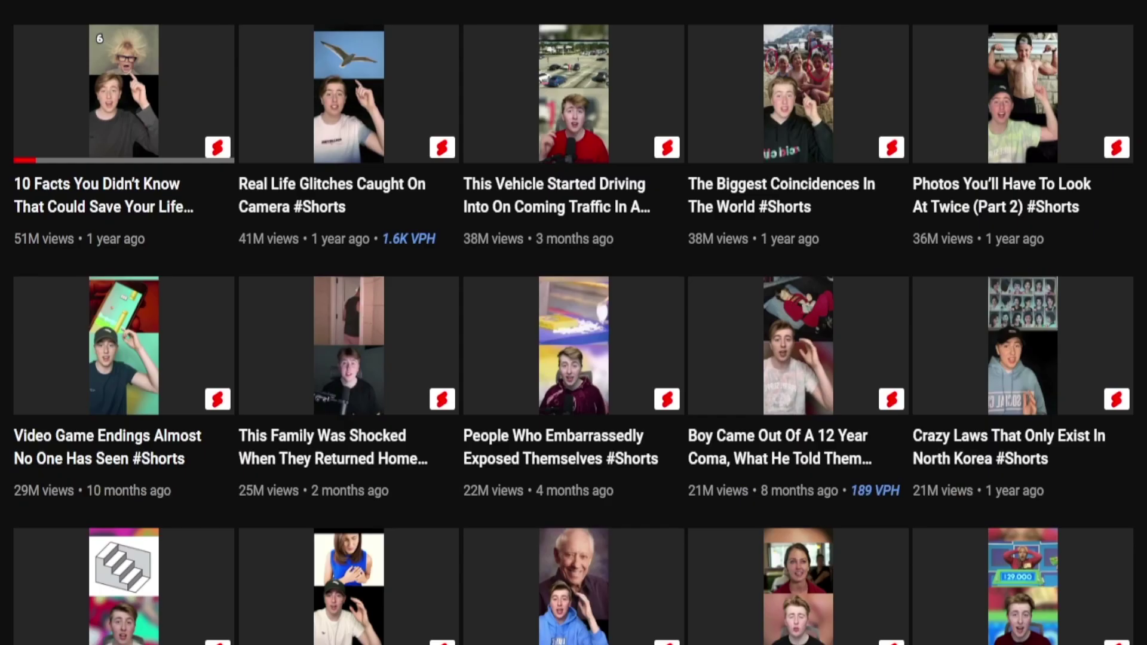
mouse_move(574, 261)
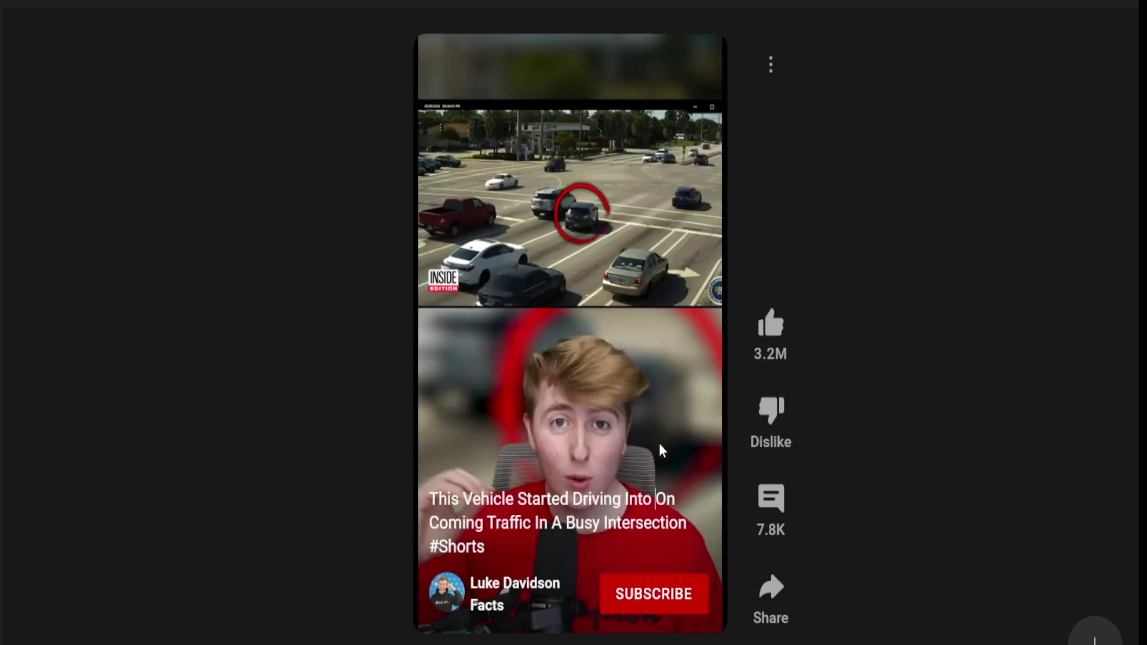
Pause the vehicle-traffic Short, then pause the 10 Facts Short.
click(576, 414)
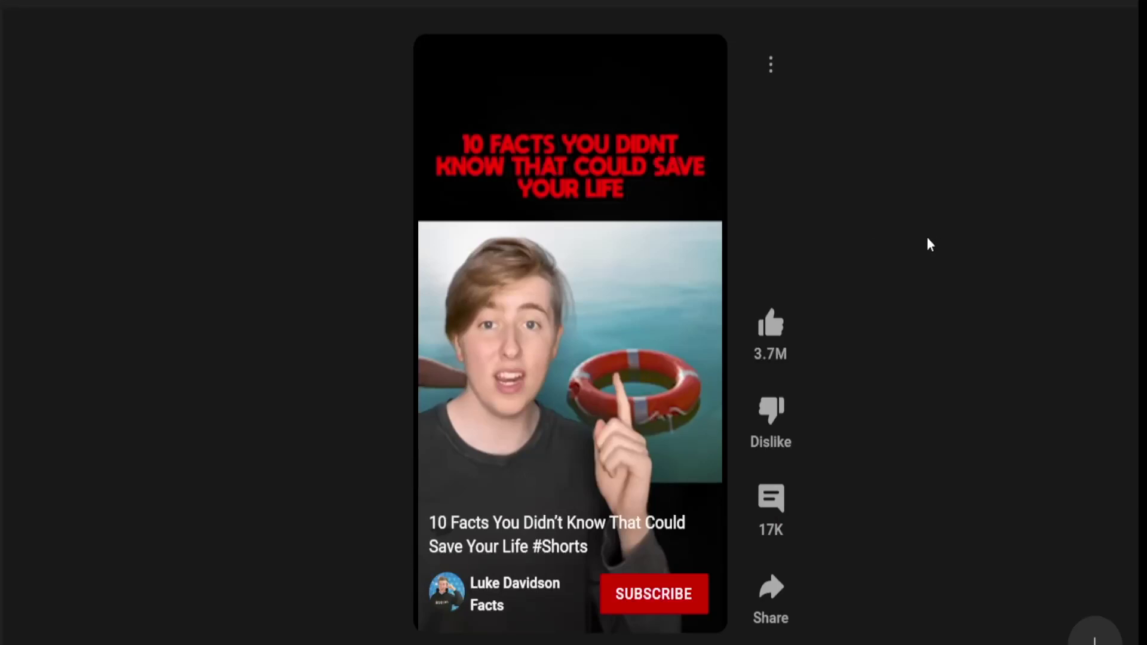
click(622, 455)
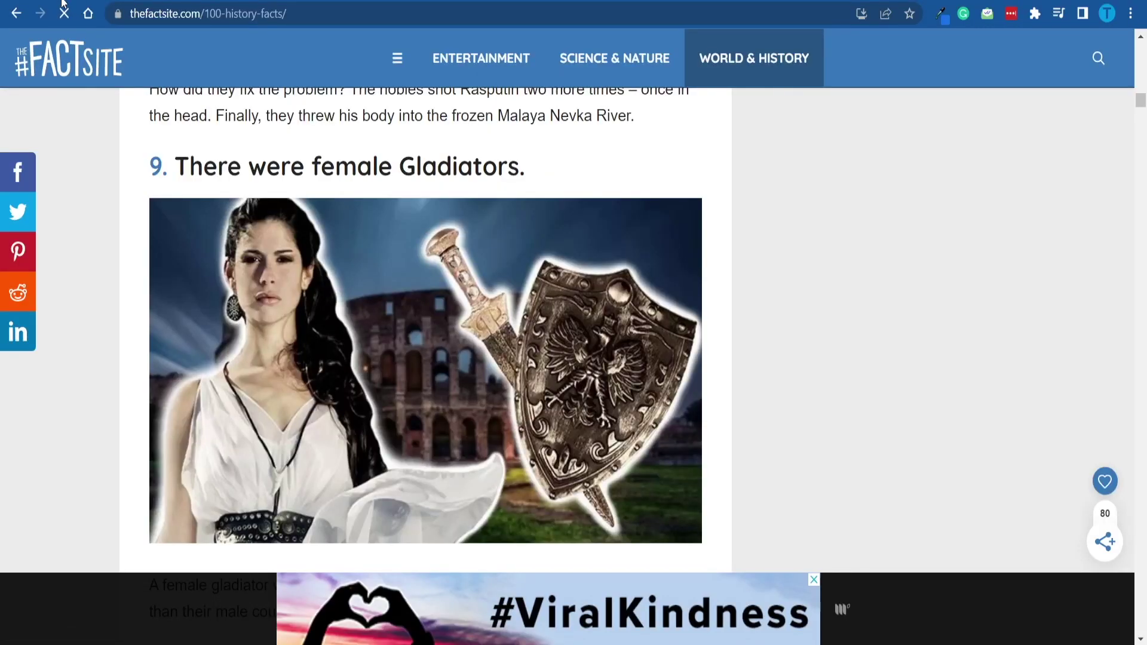
scroll(574, 337, down, 10)
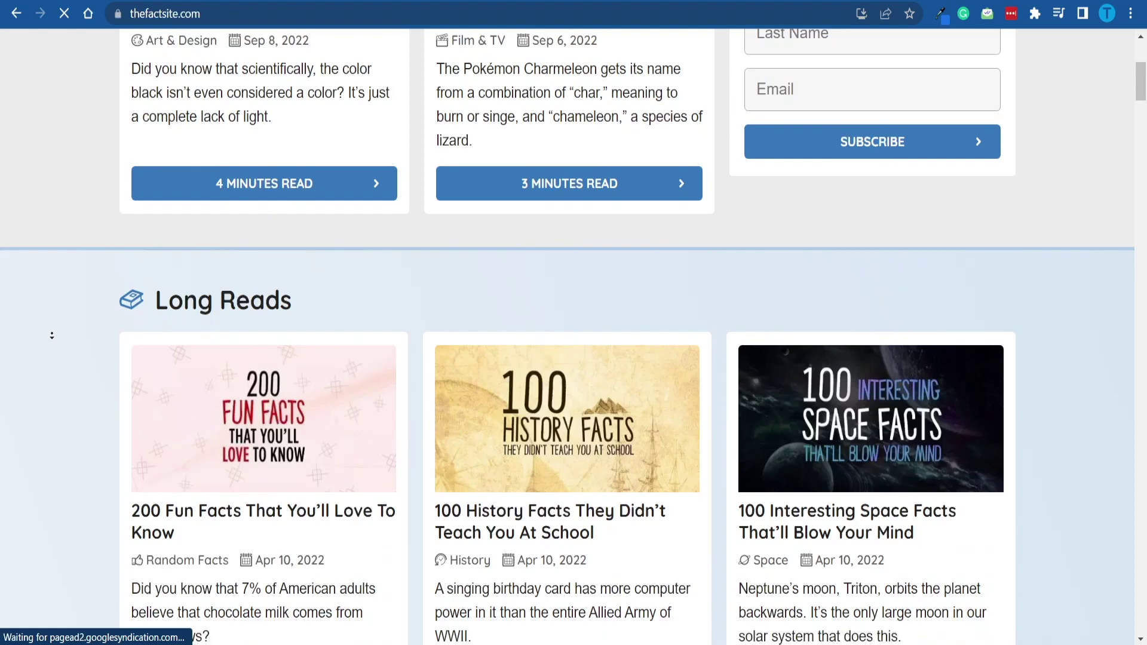
scroll(574, 337, down, 3)
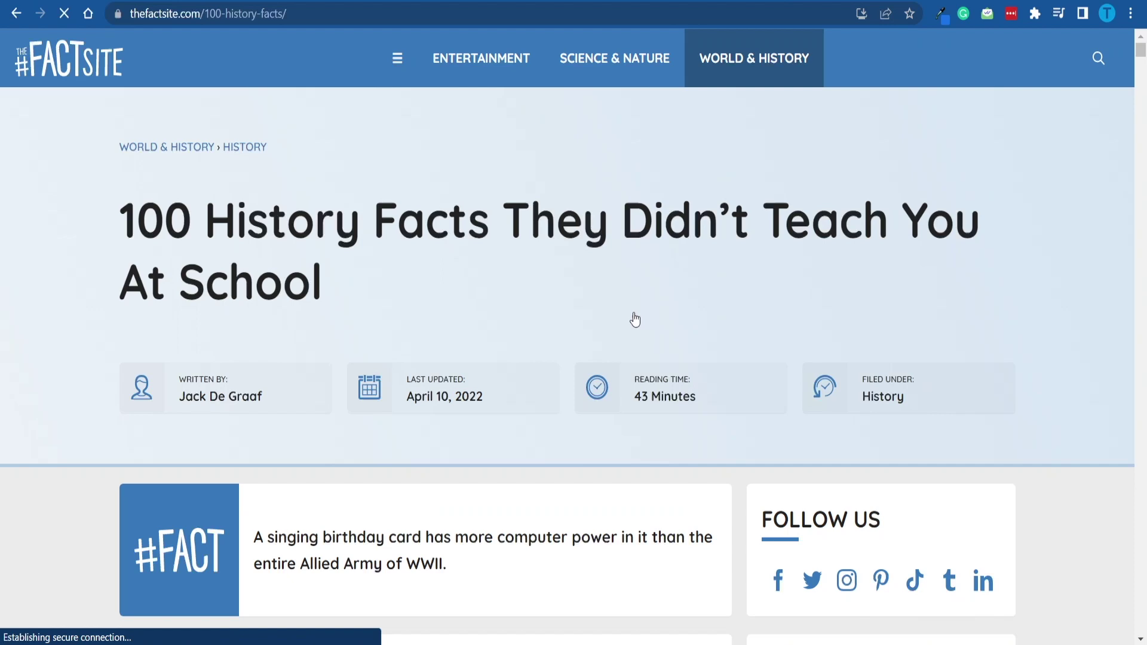
scroll(1037, 49, down, 15)
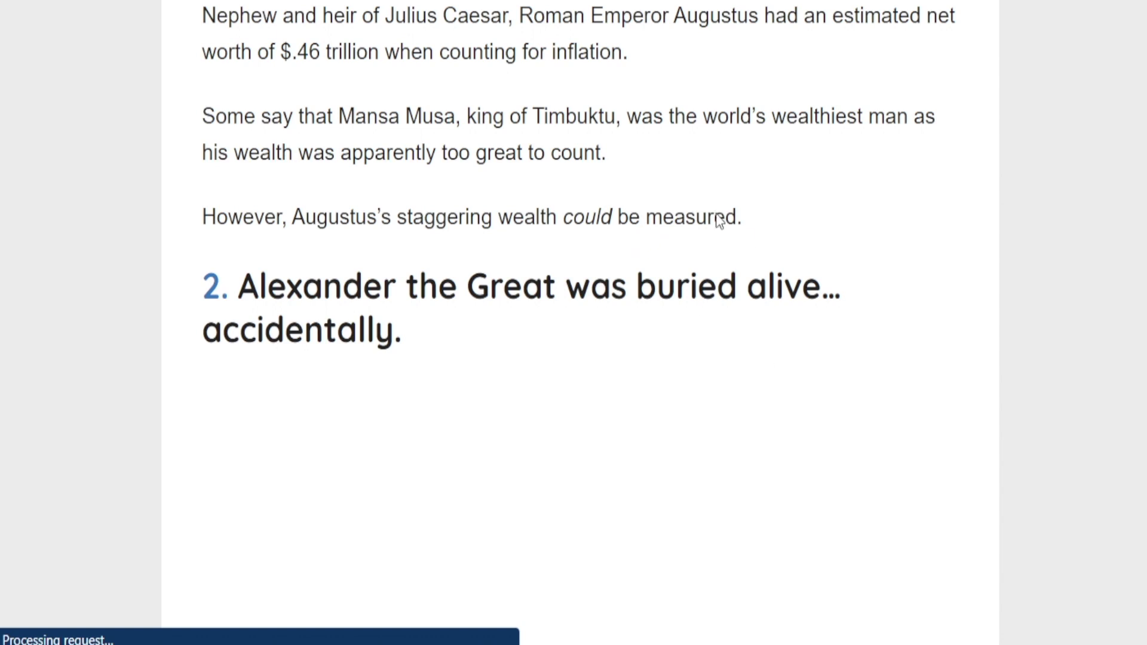
scroll(721, 269, down, 5)
scroll(171, 158, down, 5)
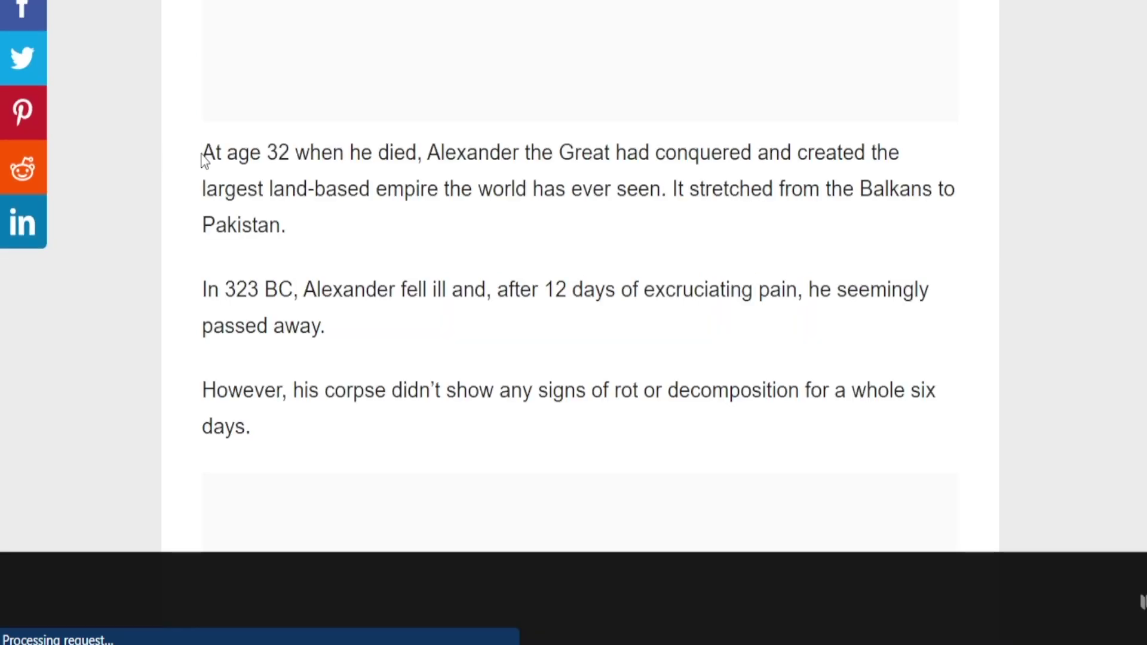
Highlight and then deselect the Alexander the Great paragraph.
drag(203, 159, 283, 302)
click(231, 206)
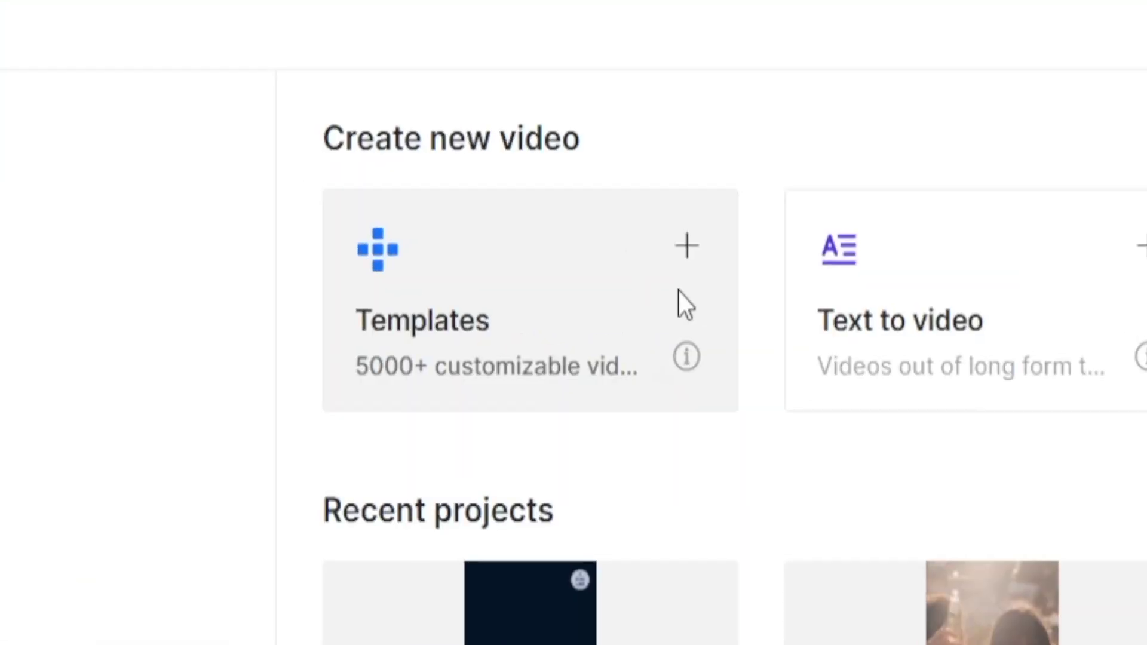
Go to InVideo's template gallery and open the sneakers Reels template's details.
click(412, 254)
click(663, 241)
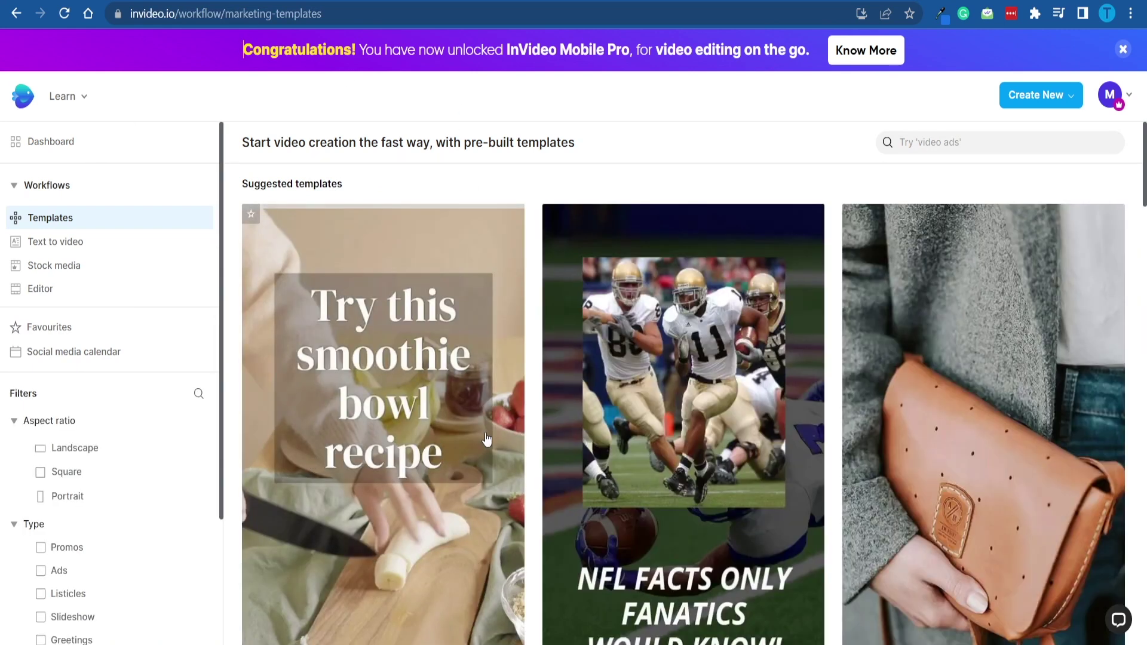
drag(1145, 169, 1145, 284)
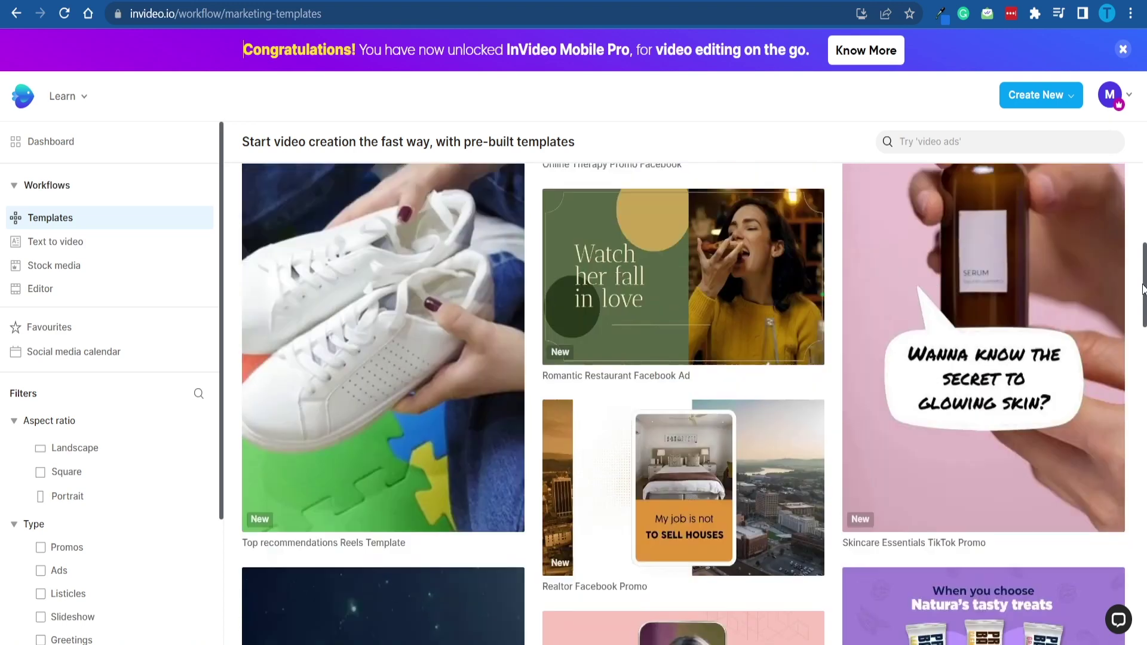
scroll(526, 335, up, 2)
click(467, 326)
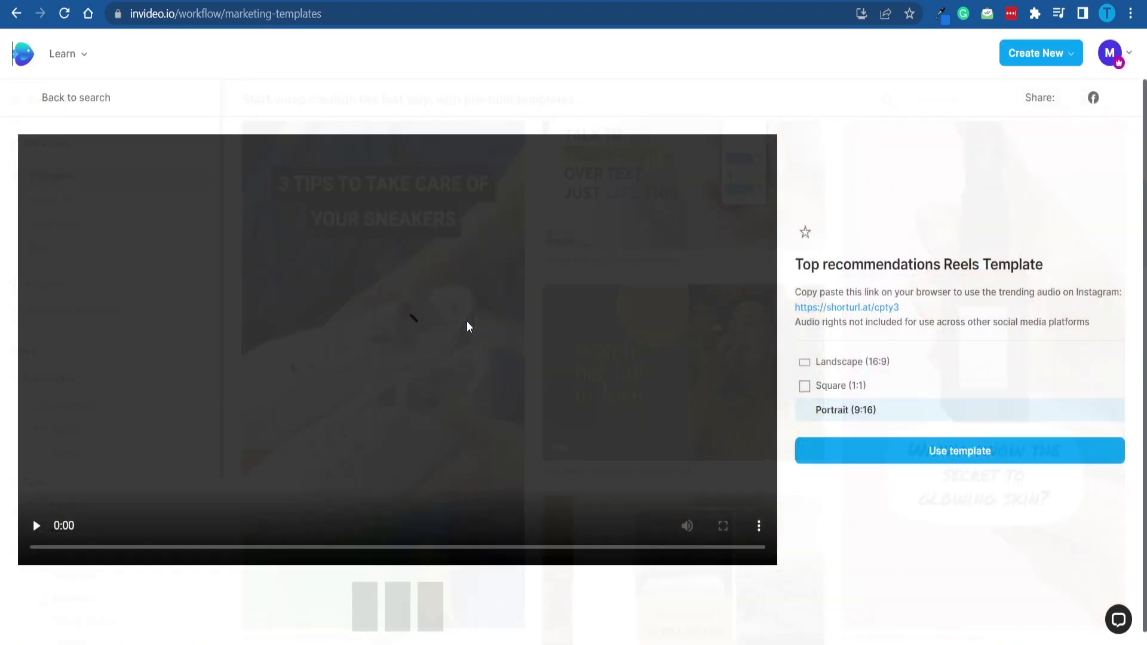
Stop the template preview and move the playhead near the start of scene #1.
click(495, 293)
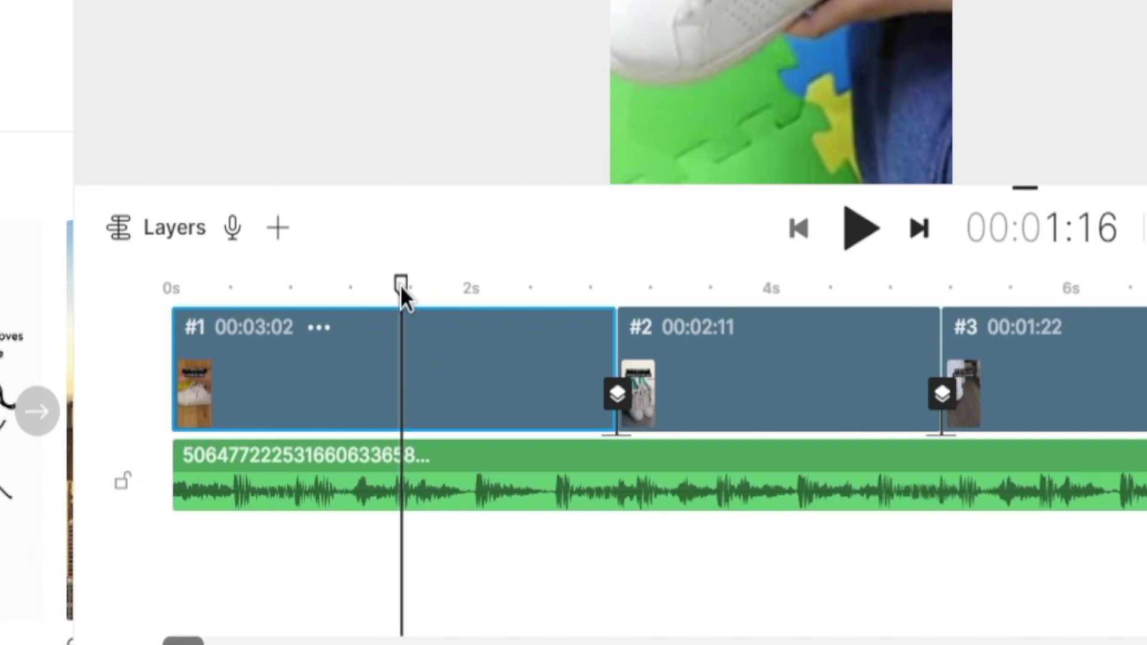
drag(401, 286, 216, 321)
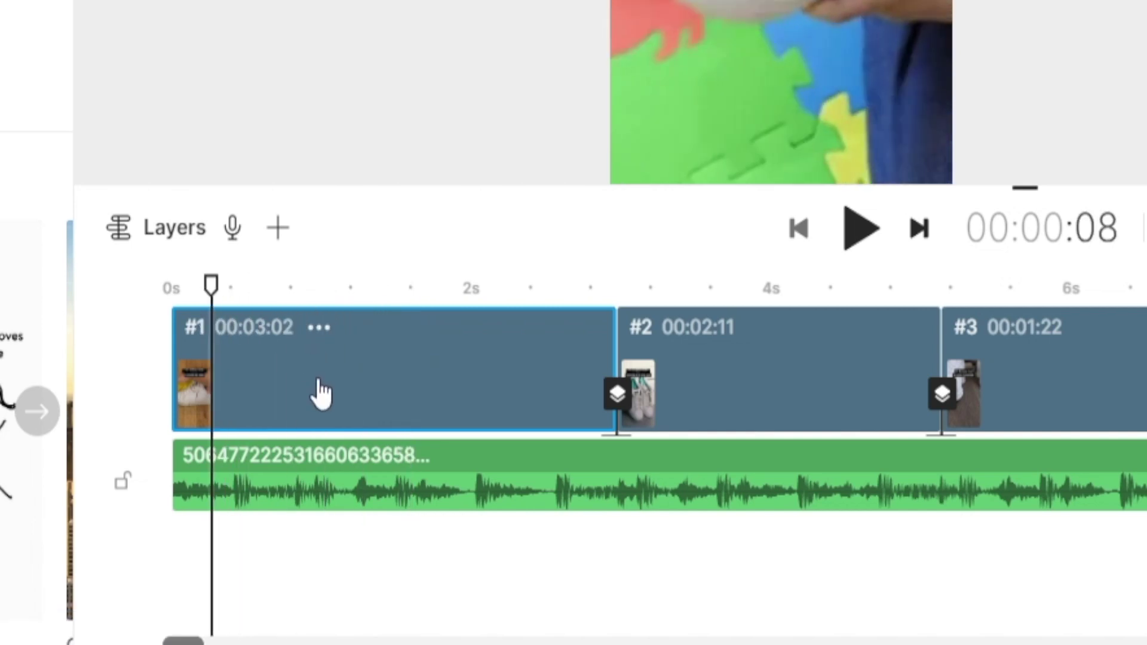
Delete the first sneaker clip from the template timeline.
click(318, 330)
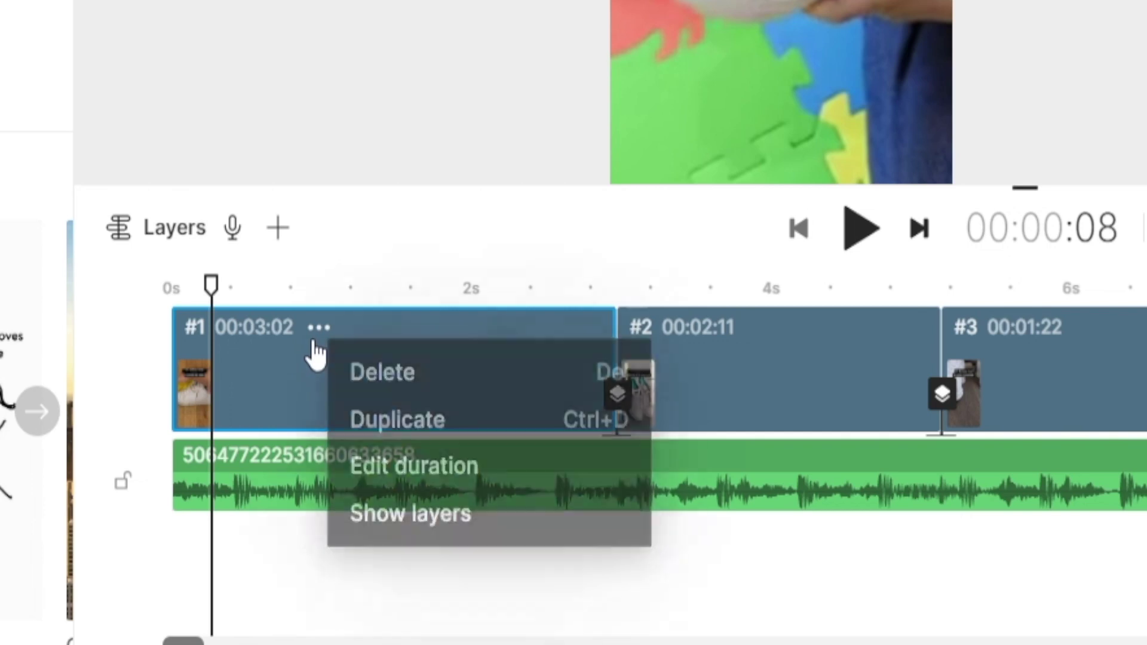
click(508, 418)
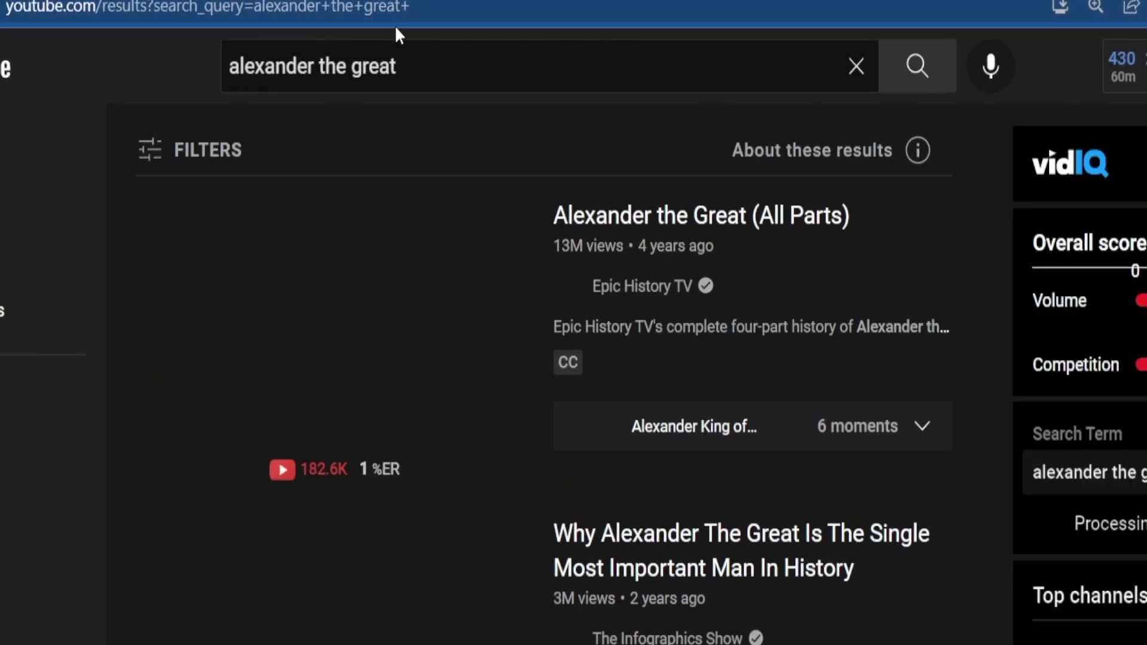
Filter the 'alexander the great' results to Creative Commons videos only.
click(183, 152)
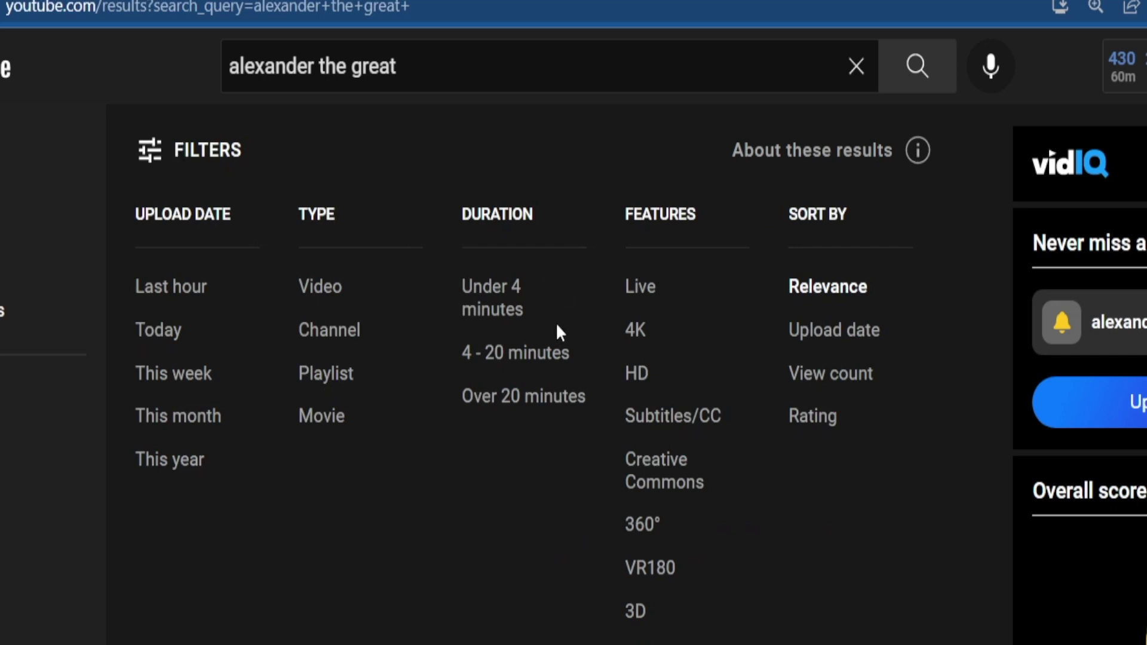
click(652, 481)
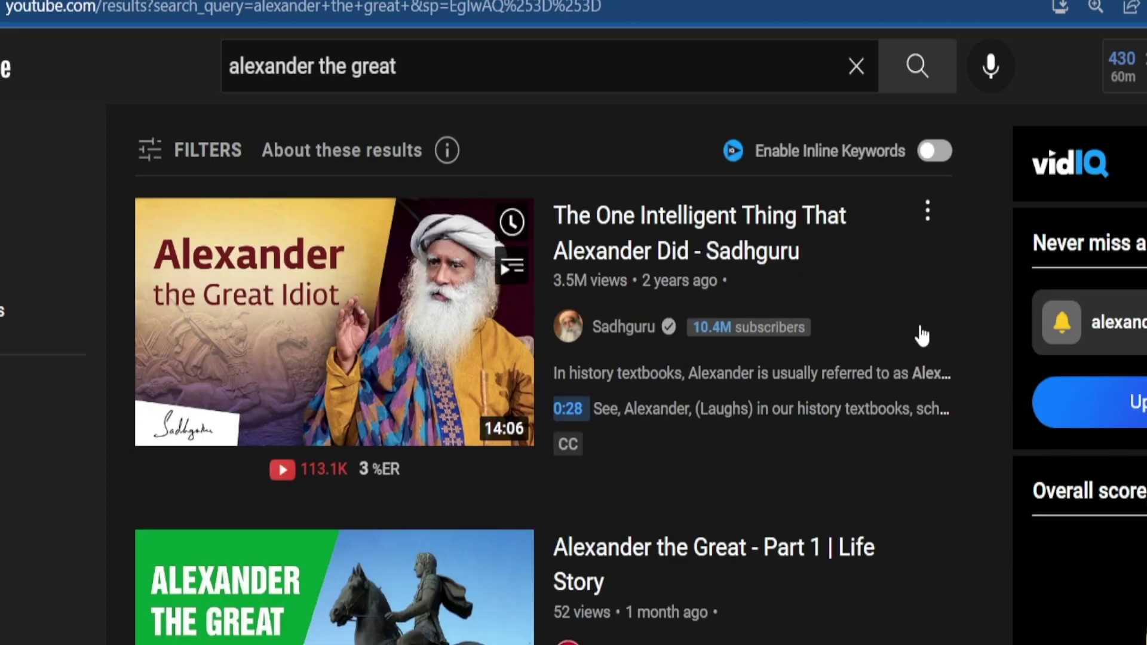
scroll(989, 297, down, 2)
scroll(990, 298, down, 3)
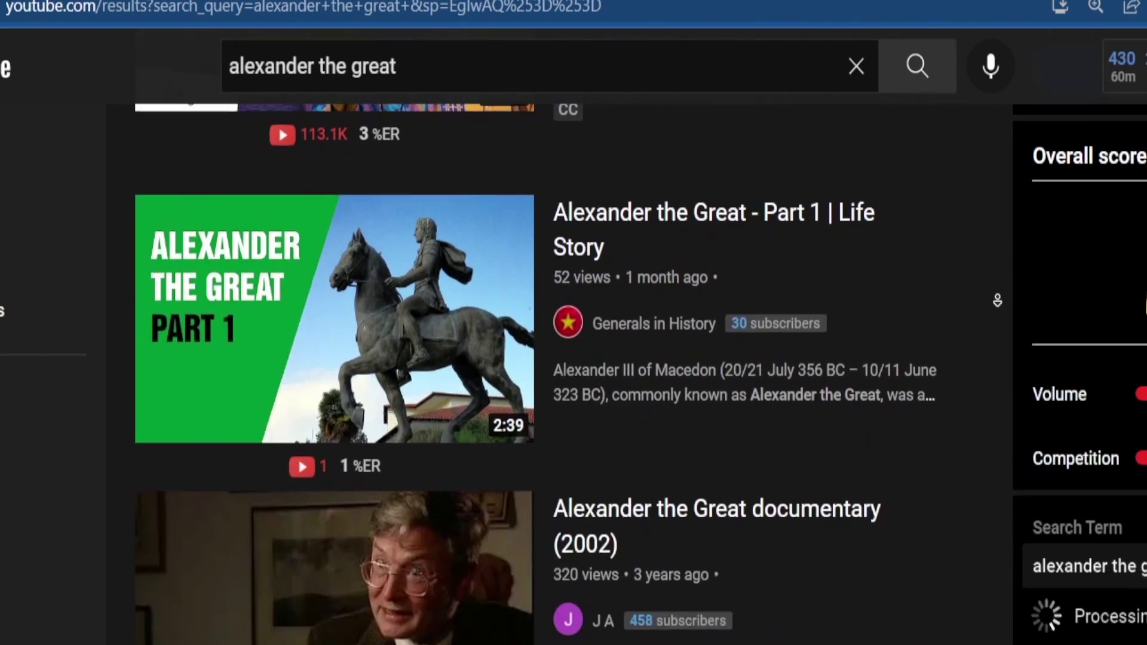
scroll(1004, 284, down, 4)
scroll(990, 288, down, 2)
scroll(989, 288, down, 3)
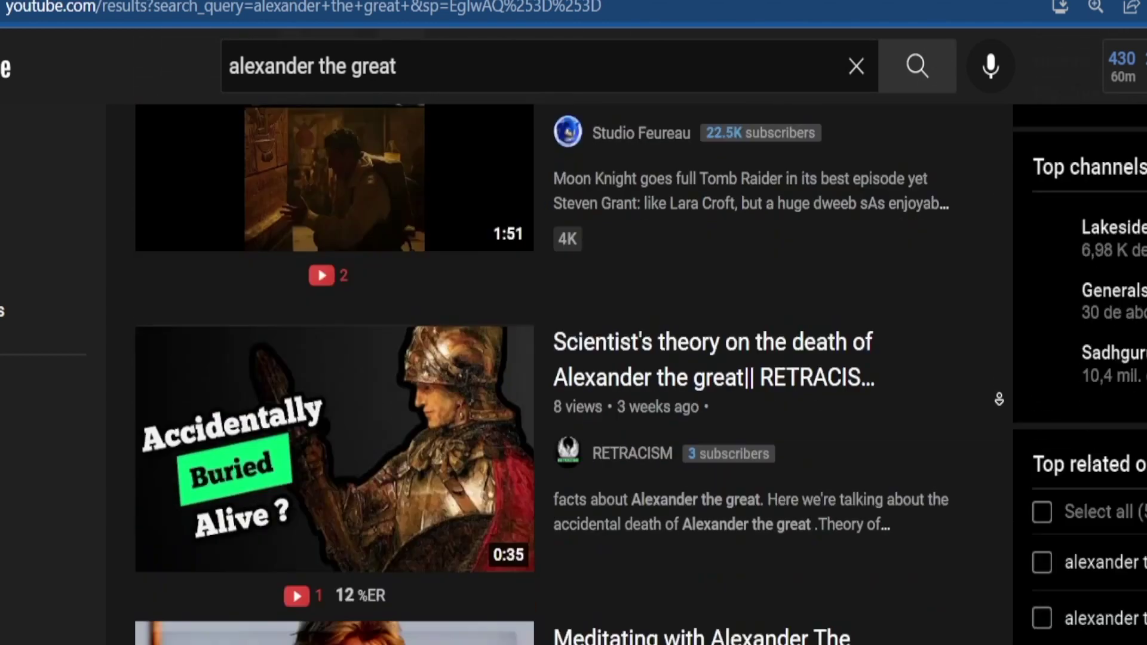
scroll(990, 288, down, 1)
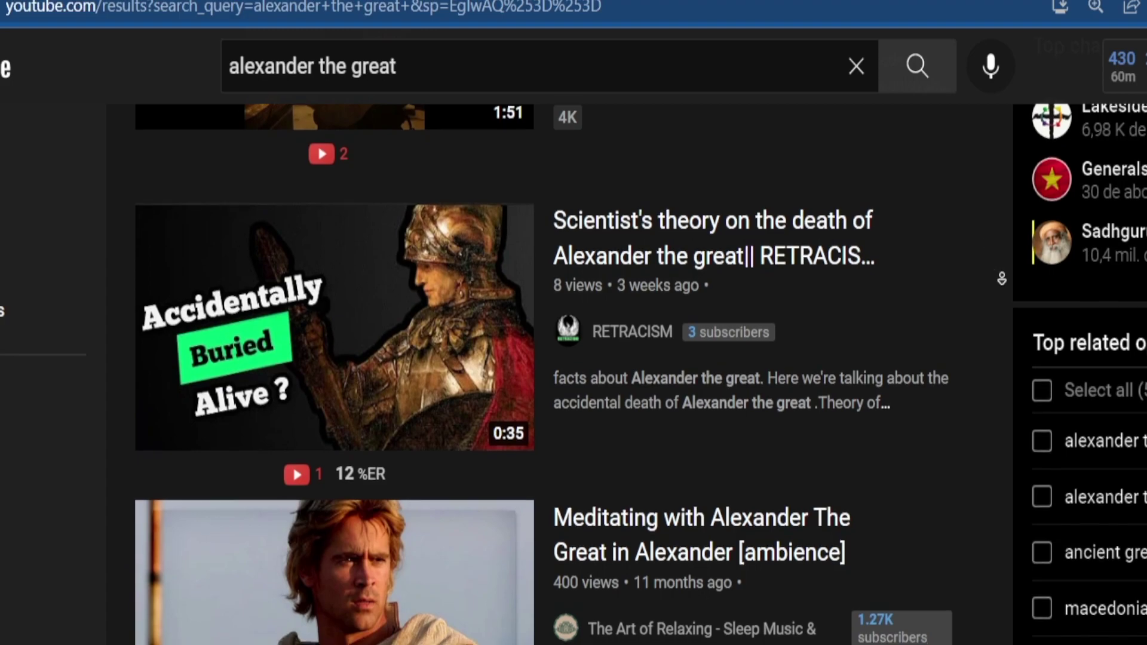
scroll(998, 278, down, 2)
scroll(1004, 318, down, 2)
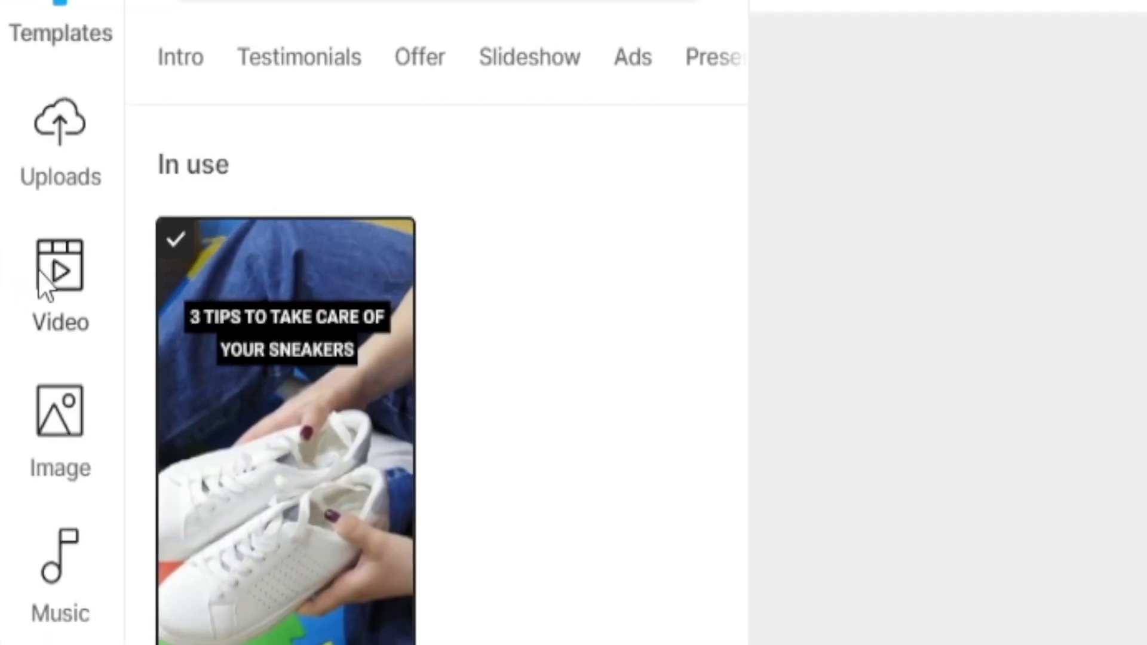
Search InVideo's stock video library for 'alexander the great'.
click(18, 215)
text(alexander the great)
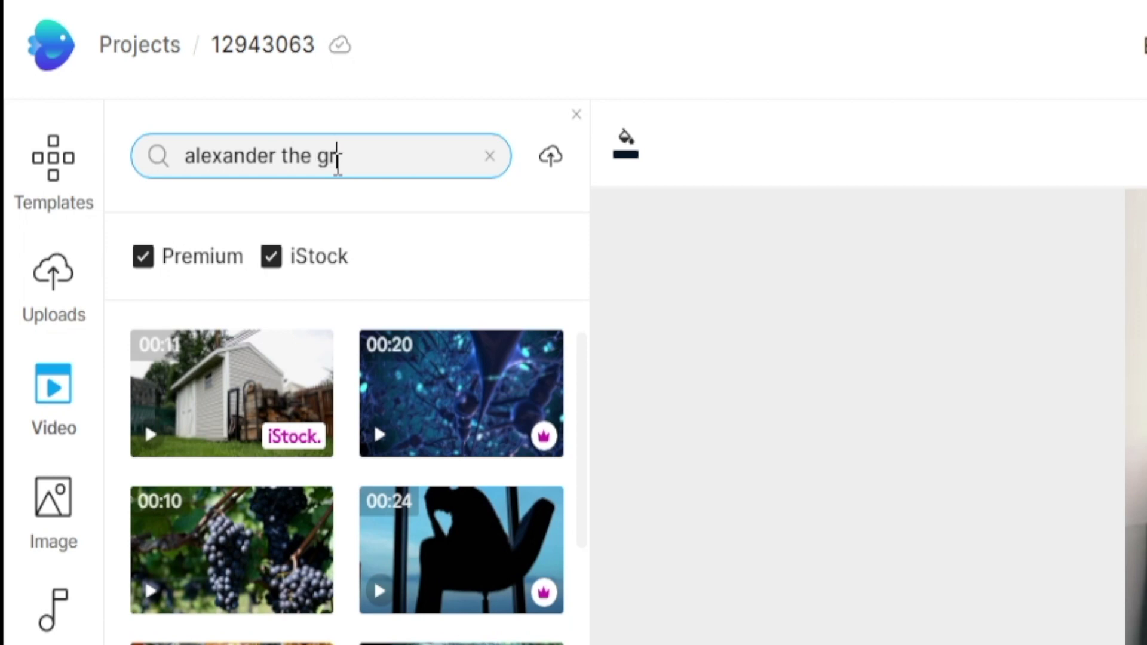
key(Return)
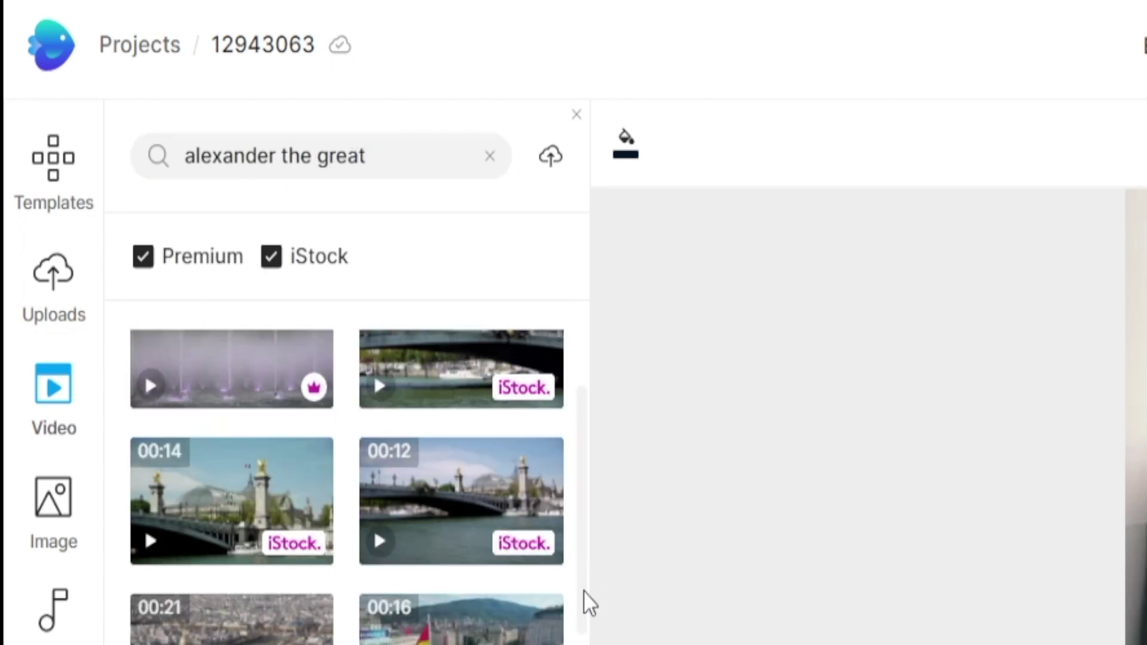
drag(588, 574, 584, 644)
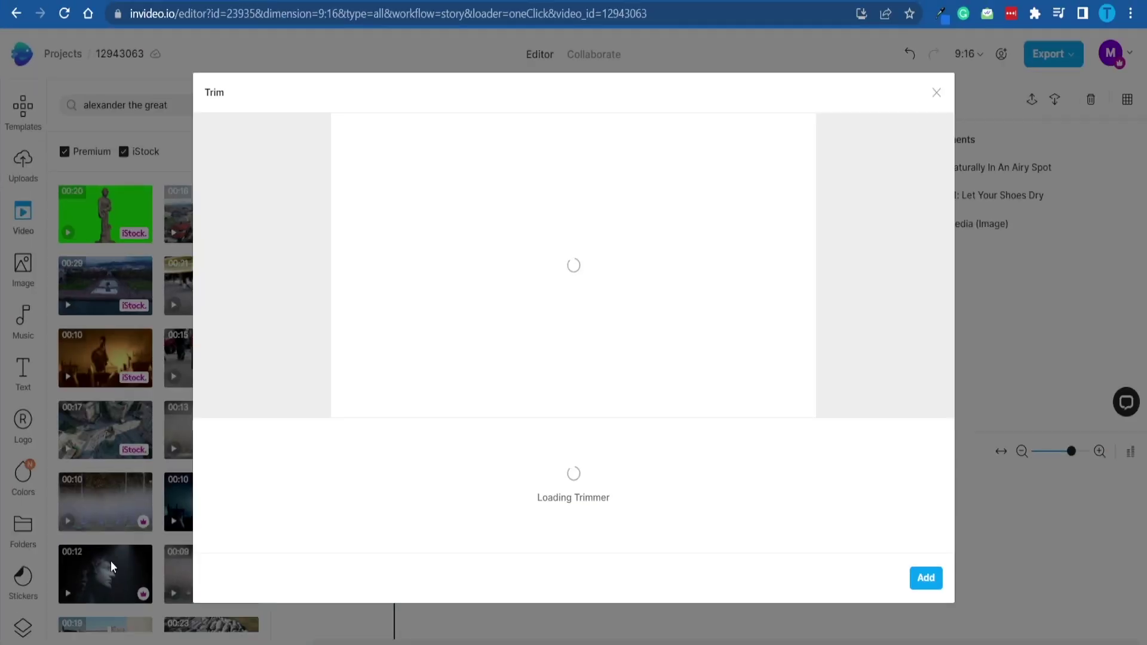
Cancel trimming the stock clip and browse the on-screen text styles.
click(937, 92)
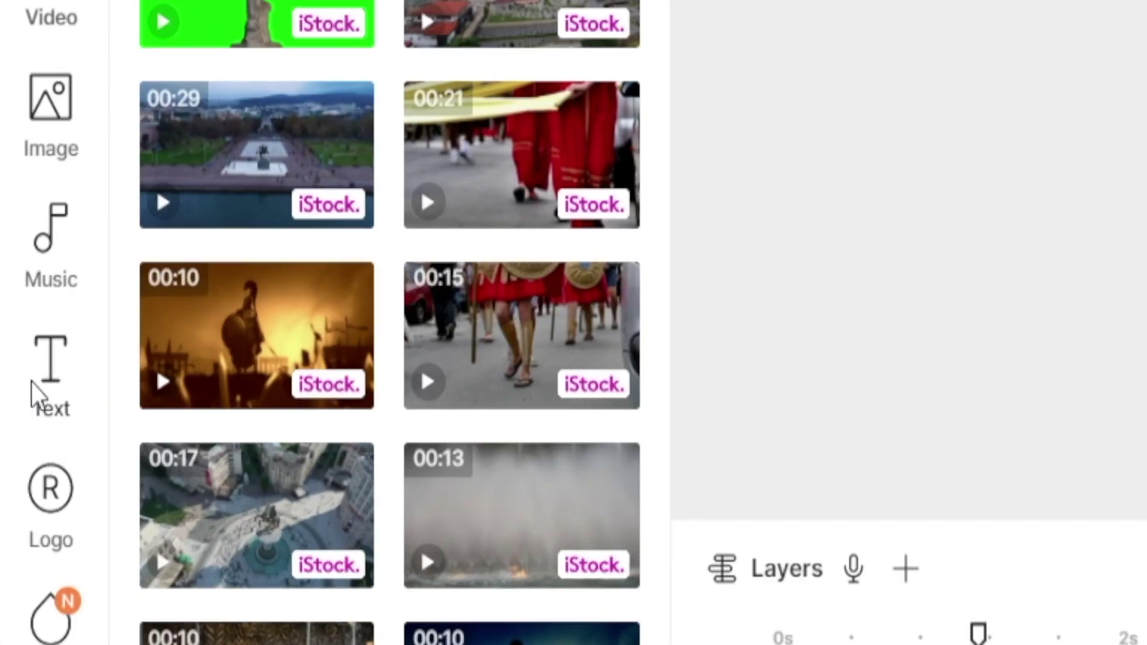
click(32, 383)
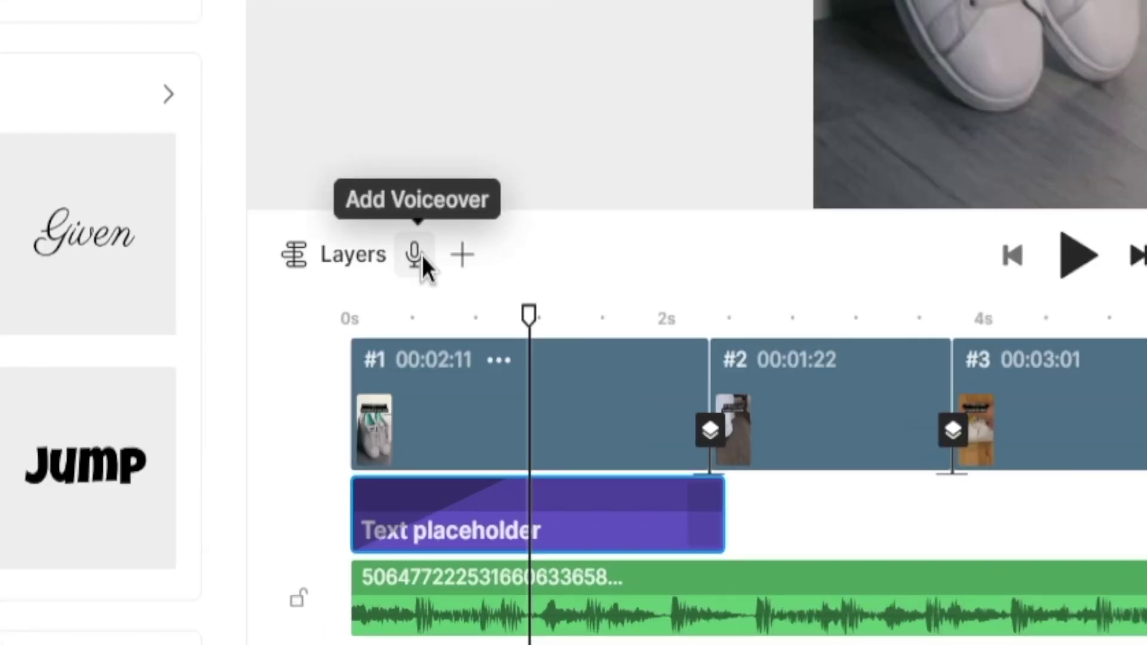
Start an automated text-to-speech voiceover and review the narrator voice list.
click(412, 258)
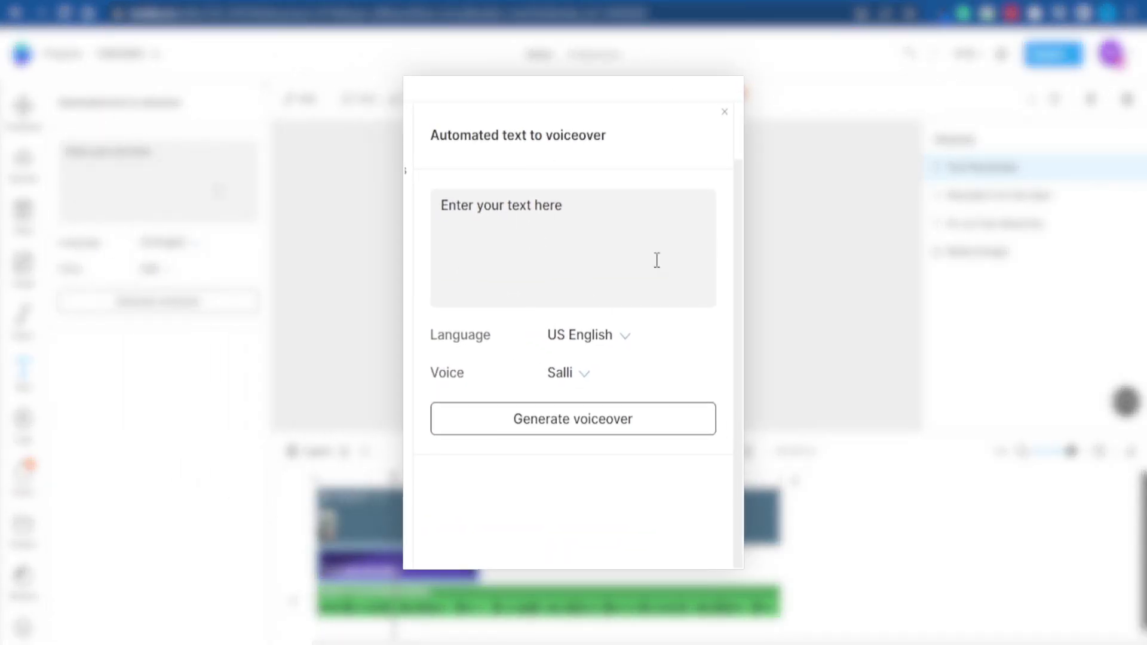
click(578, 376)
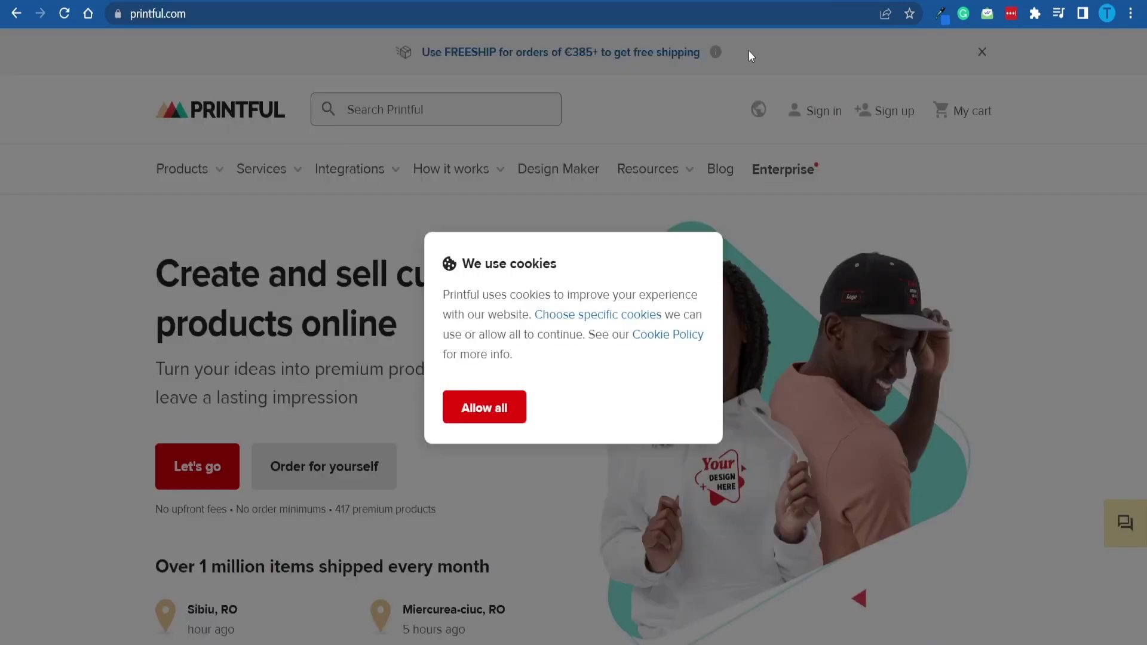
Accept all cookies on Printful's homepage.
click(484, 408)
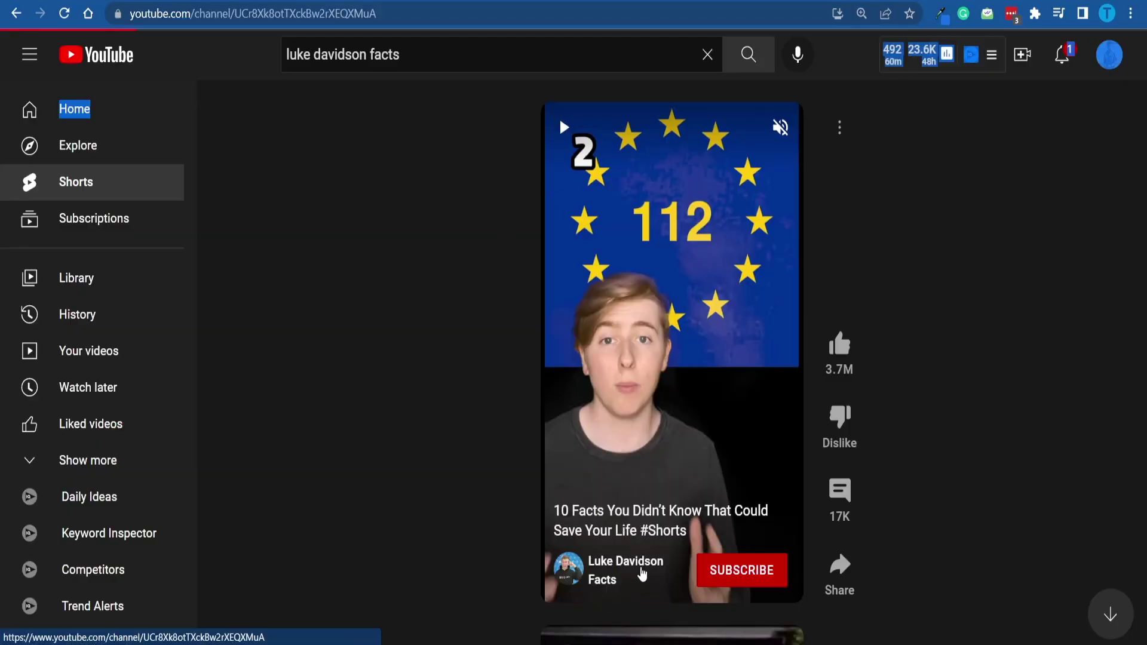
Open Luke Davidson Facts' channel from the Short and show its Videos tab.
click(641, 575)
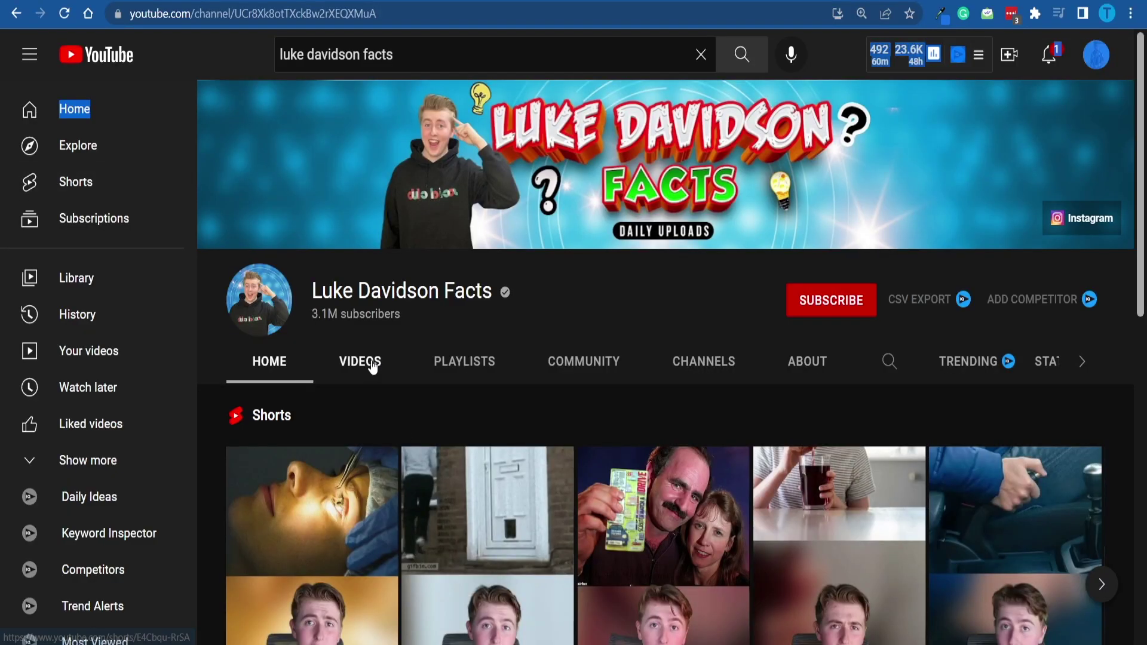
click(373, 367)
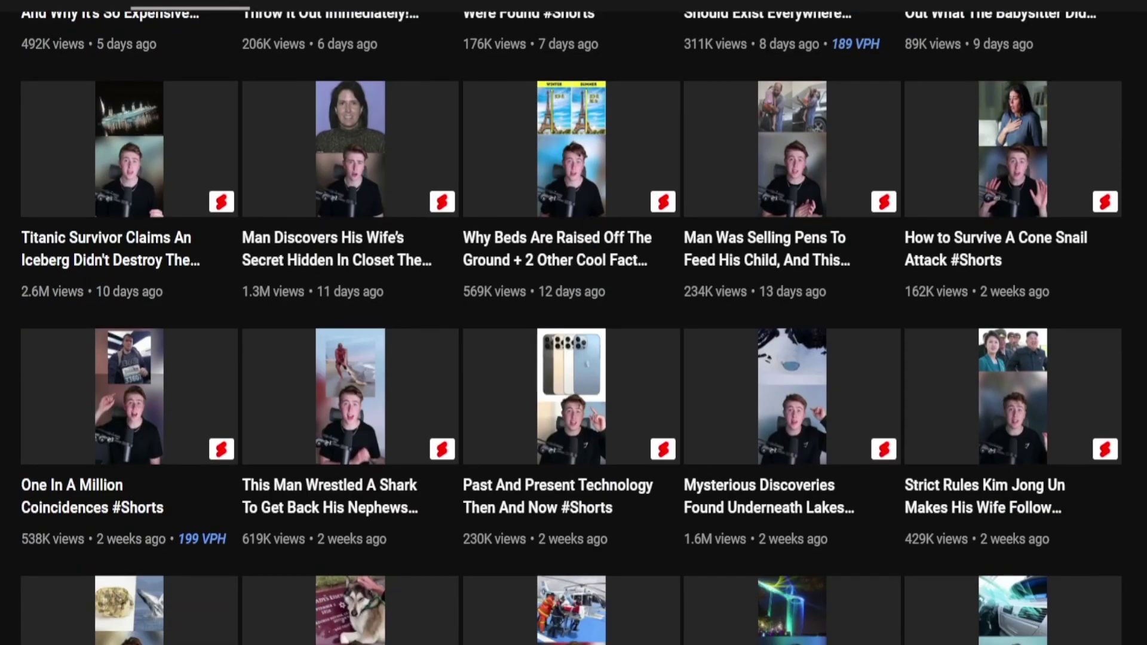
scroll(80, 42, up, 7)
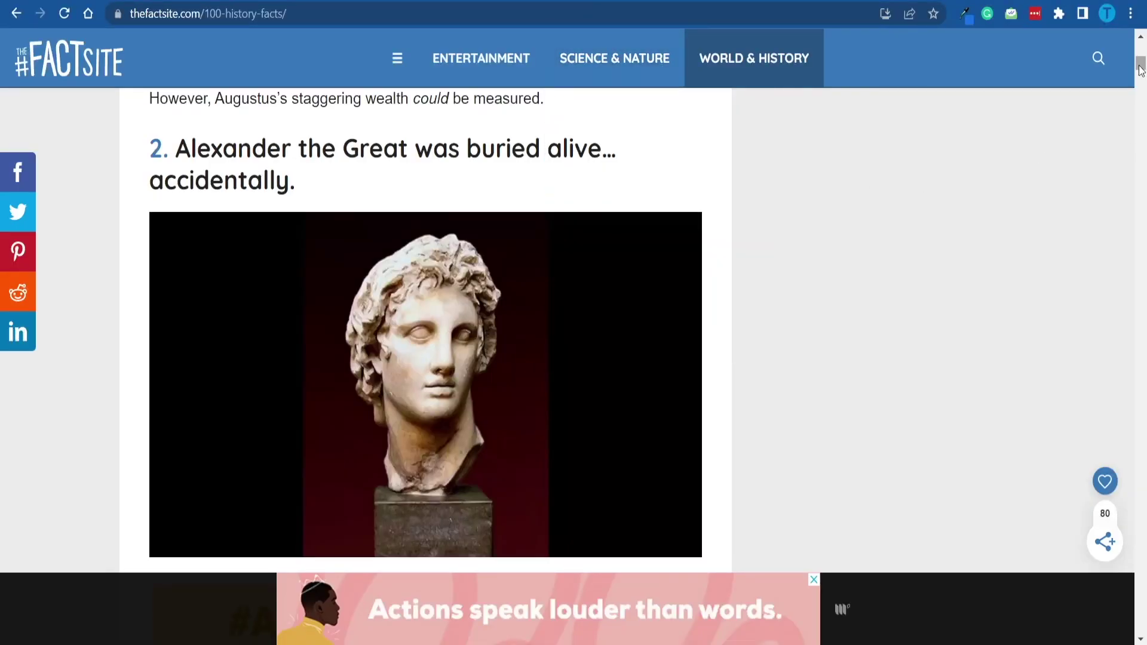
Jump down The Fact Site's history article to fact 4 on naked Olympic athletes.
click(1140, 82)
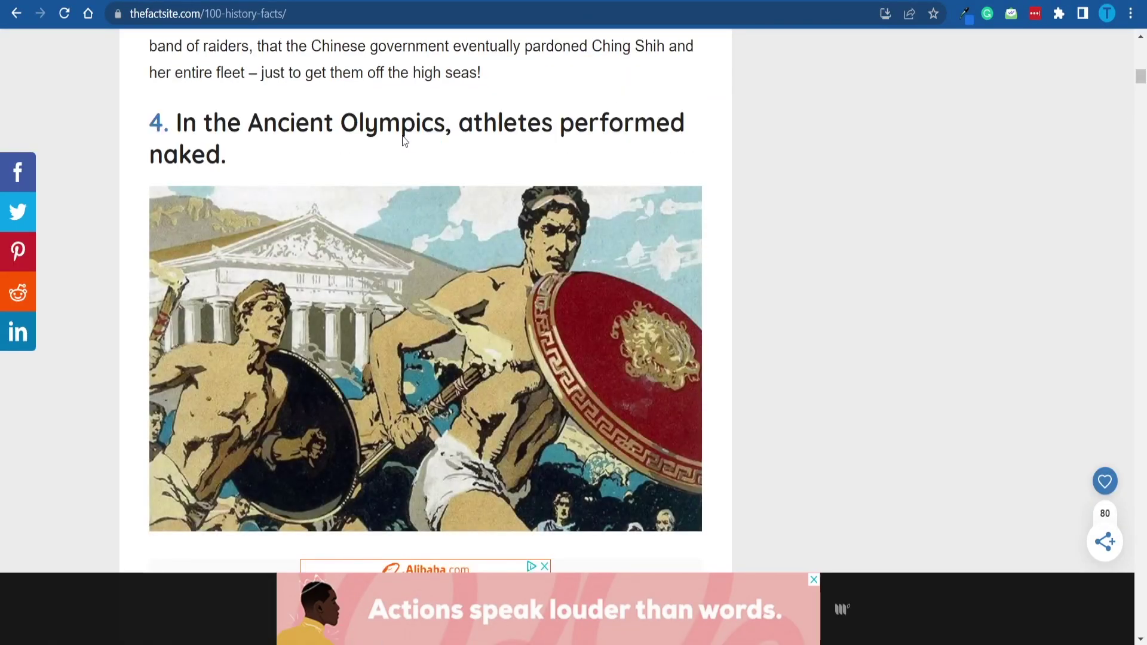